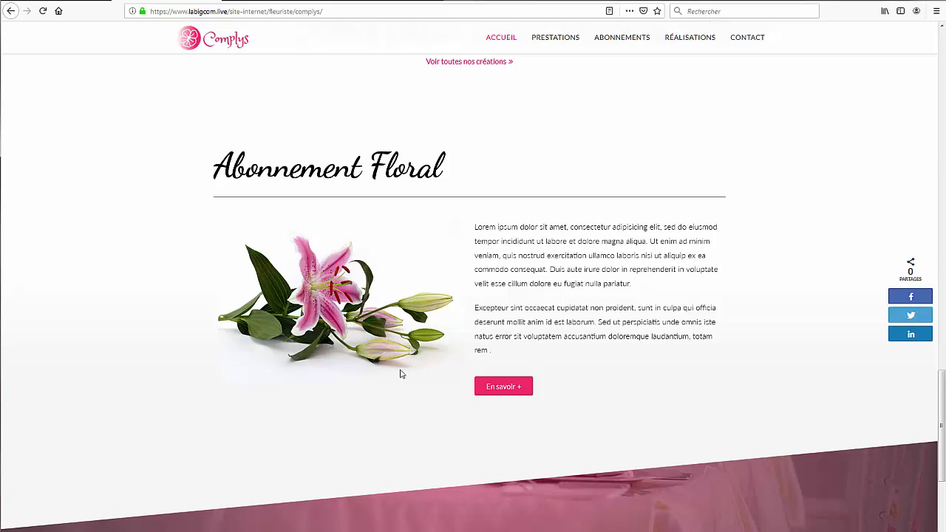
# Step: Check the file size, original dimensions and displayed dimensions of the lily image in the Abonnement Floral section
pyautogui.rightClick(331, 303)
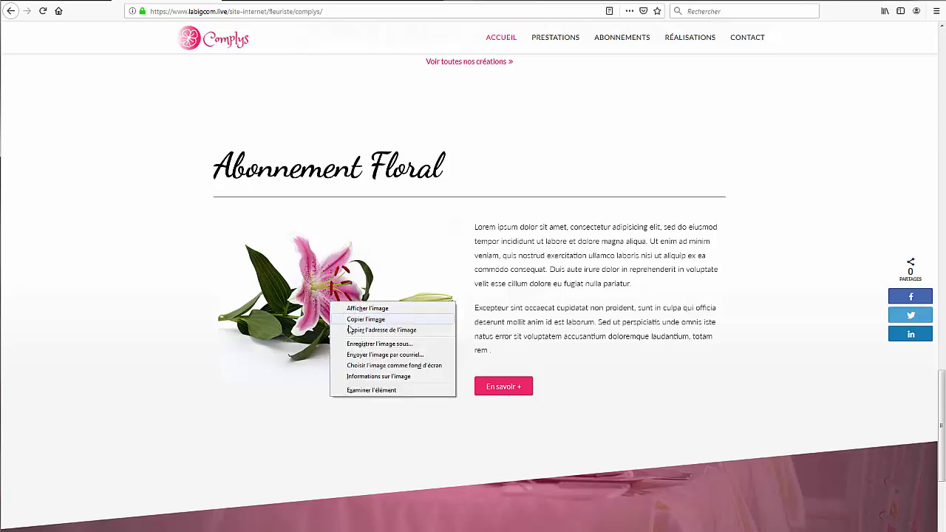
pyautogui.click(376, 378)
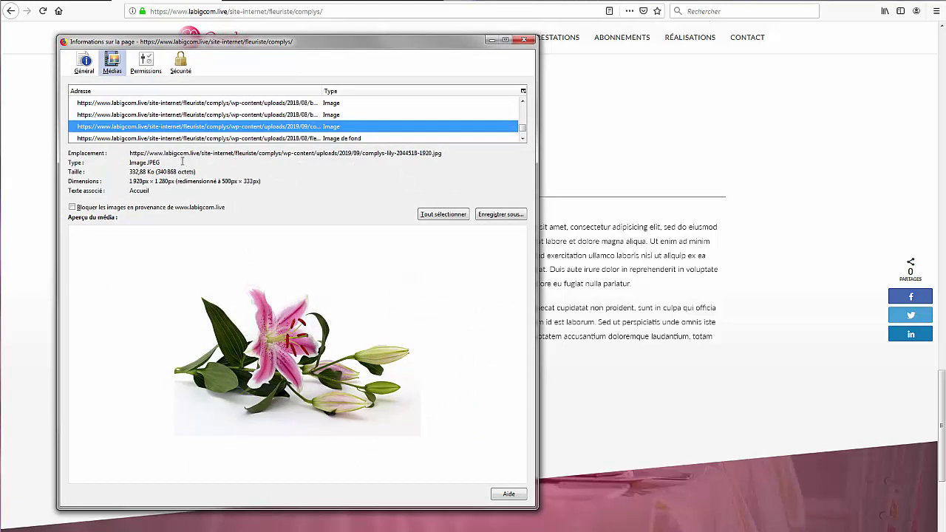
pyautogui.moveTo(130, 161); pyautogui.dragTo(156, 171)
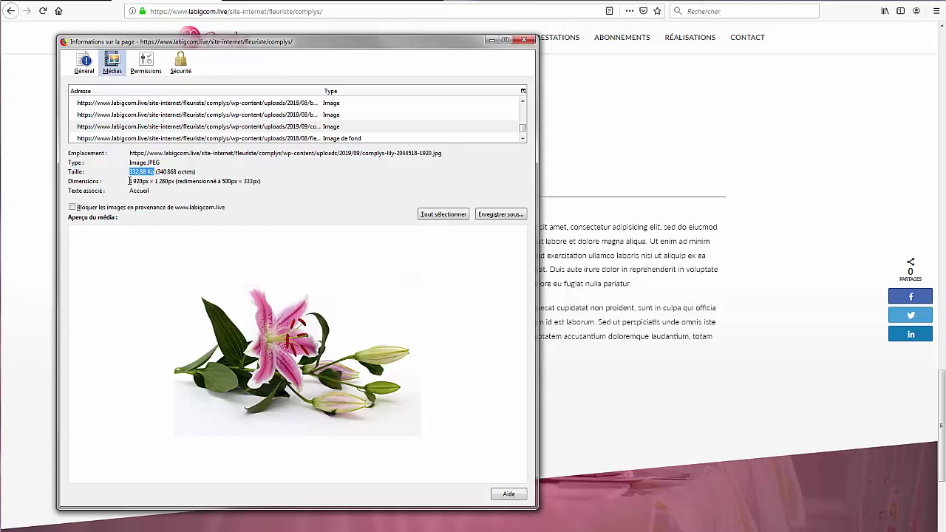
pyautogui.moveTo(131, 181); pyautogui.dragTo(258, 181)
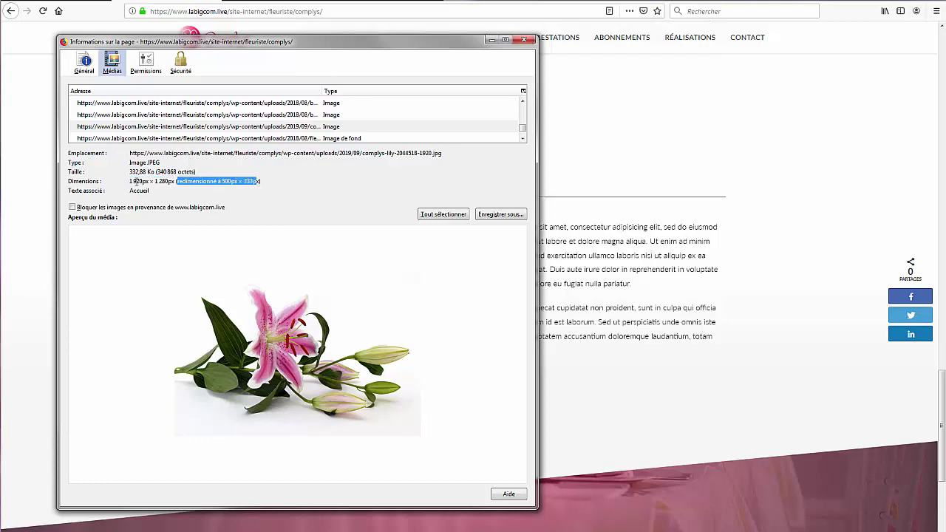
pyautogui.moveTo(130, 181); pyautogui.dragTo(151, 182)
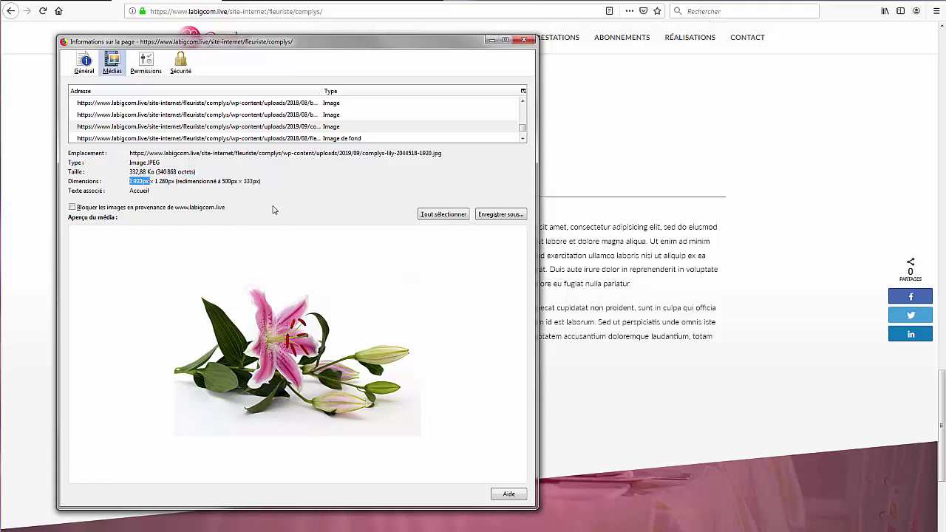
pyautogui.moveTo(221, 181); pyautogui.dragTo(238, 181)
pyautogui.click(523, 40)
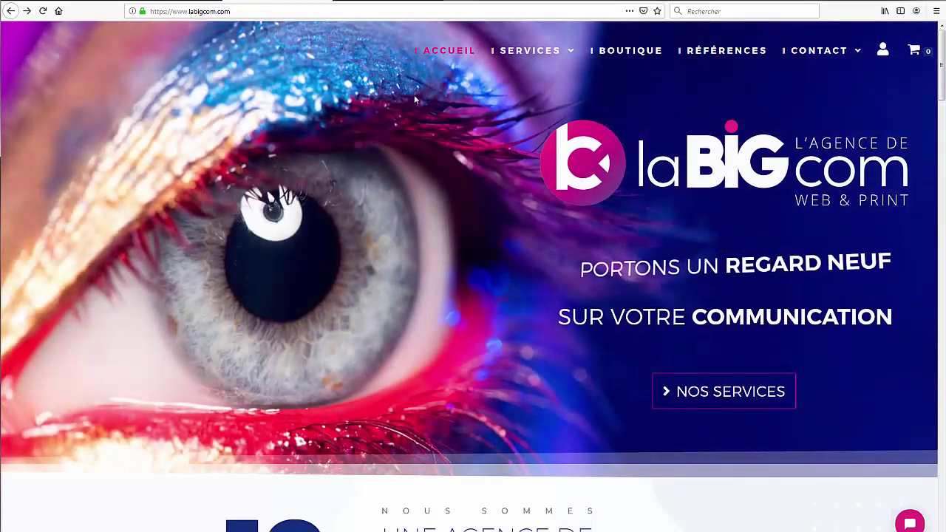
# Step: Open the BIG TOOL service page on the laBIGcom site and bring its embedded Photopea editor into view
pyautogui.moveTo(519, 54)
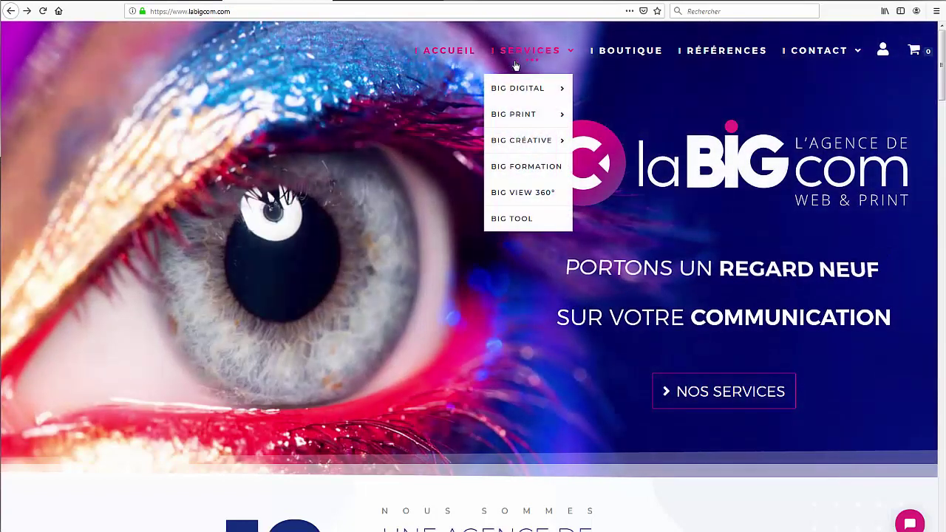
pyautogui.click(518, 226)
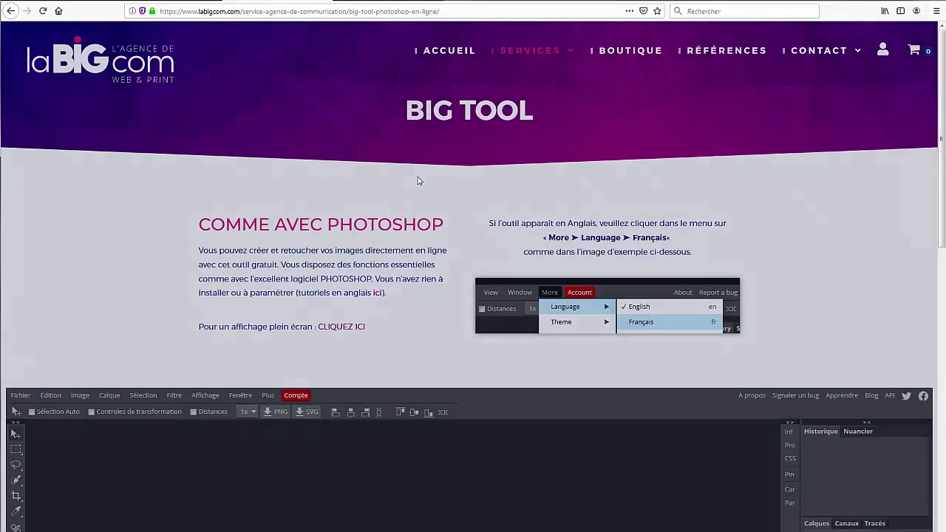
pyautogui.scroll(-5, 392, 236)
pyautogui.scroll(-2, 390, 214)
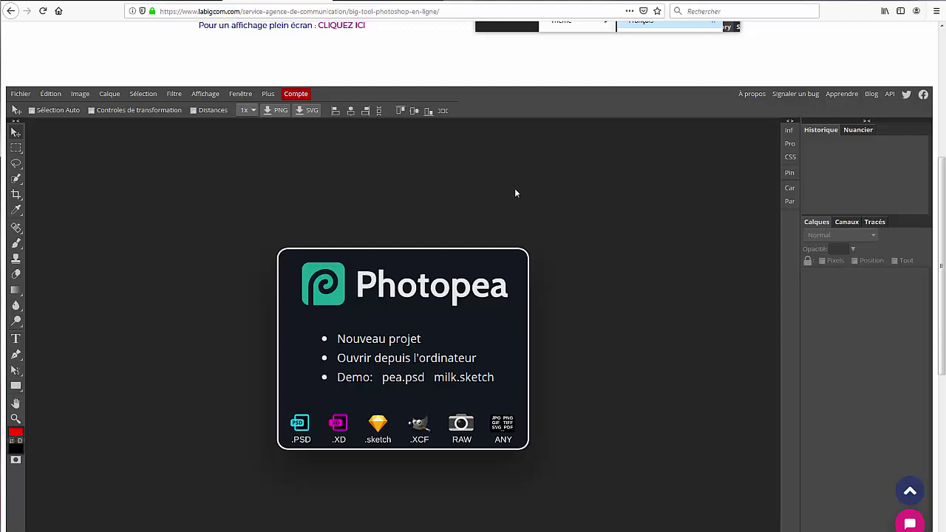
pyautogui.scroll(-1, 516, 194)
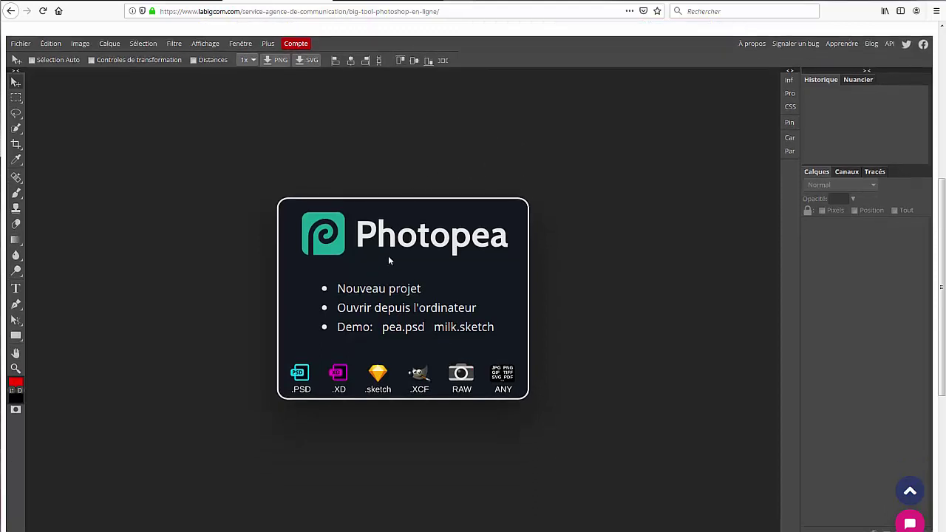
# Step: Create a new project named lys, 500 px wide and 333 px high
pyautogui.click(20, 43)
pyautogui.click(28, 58)
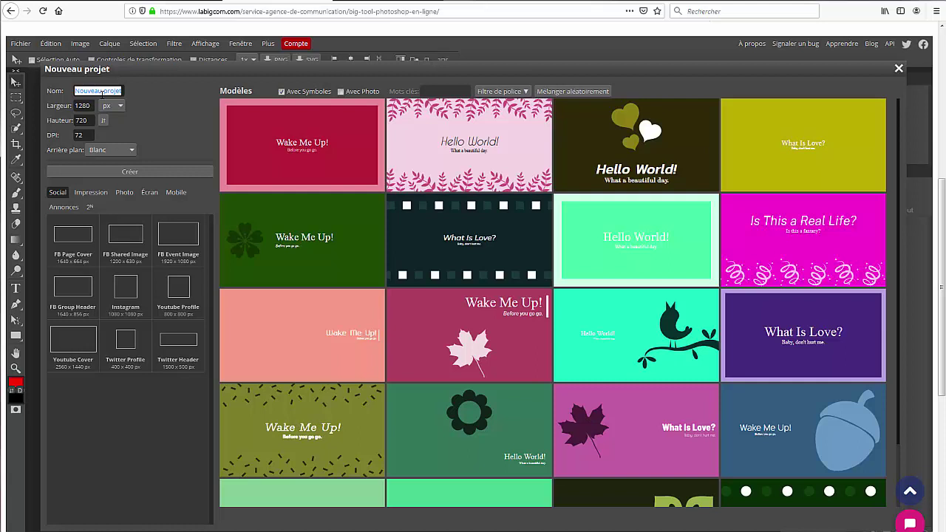
pyautogui.write('lys')
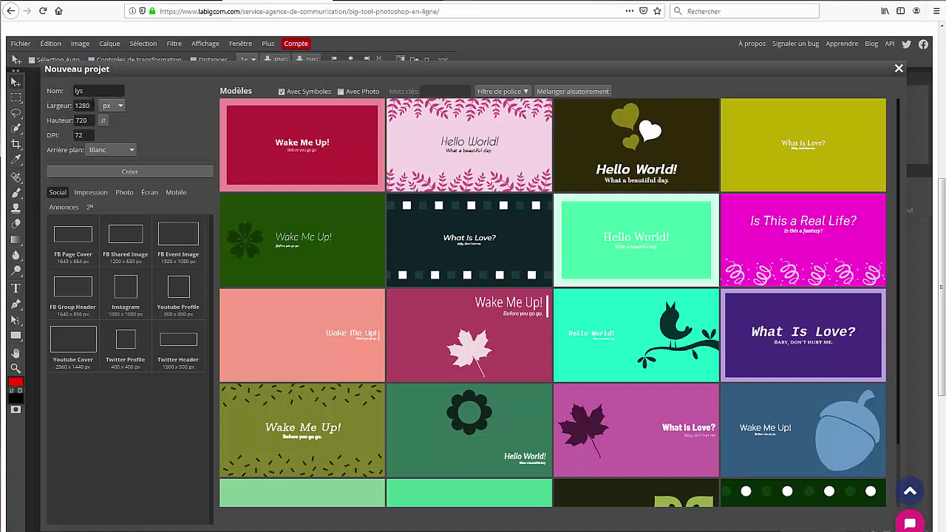
pyautogui.moveTo(91, 105); pyautogui.dragTo(71, 103)
pyautogui.write('500')
pyautogui.press('Tab')
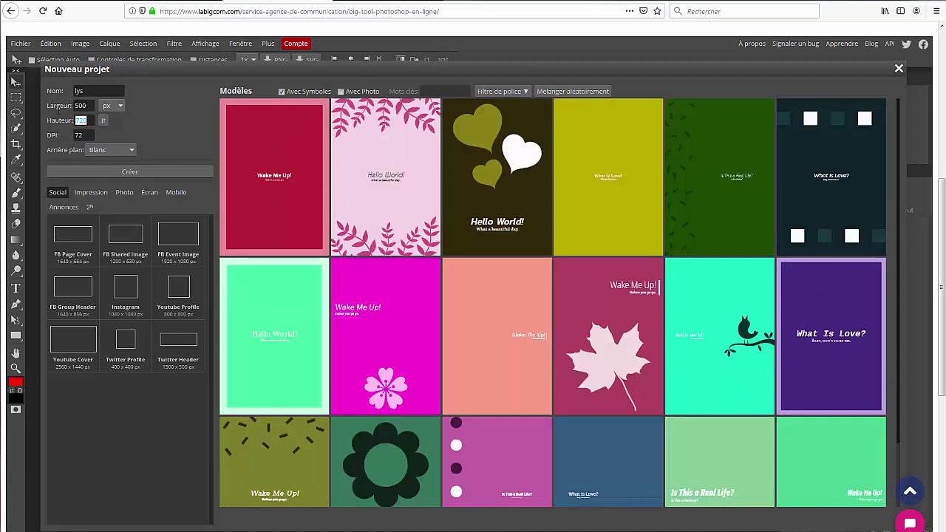
pyautogui.write('333')
pyautogui.press('Tab')
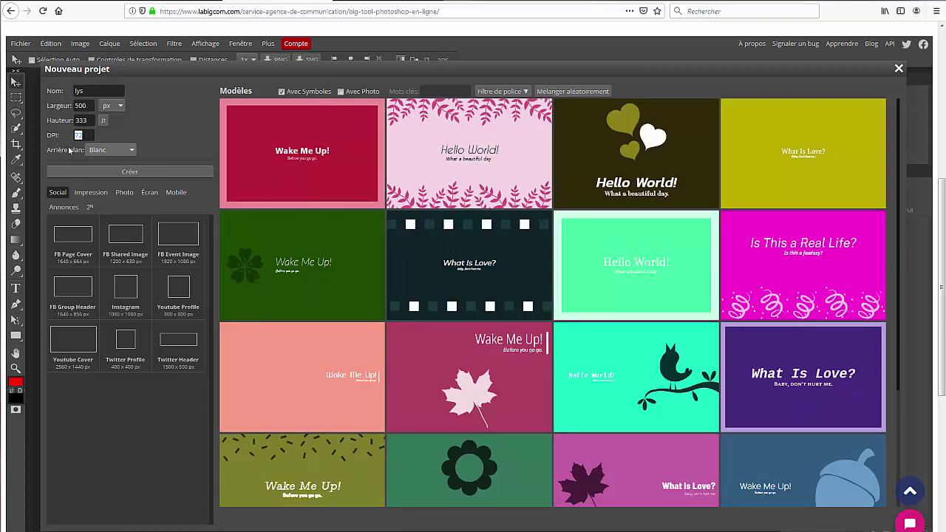
pyautogui.click(140, 172)
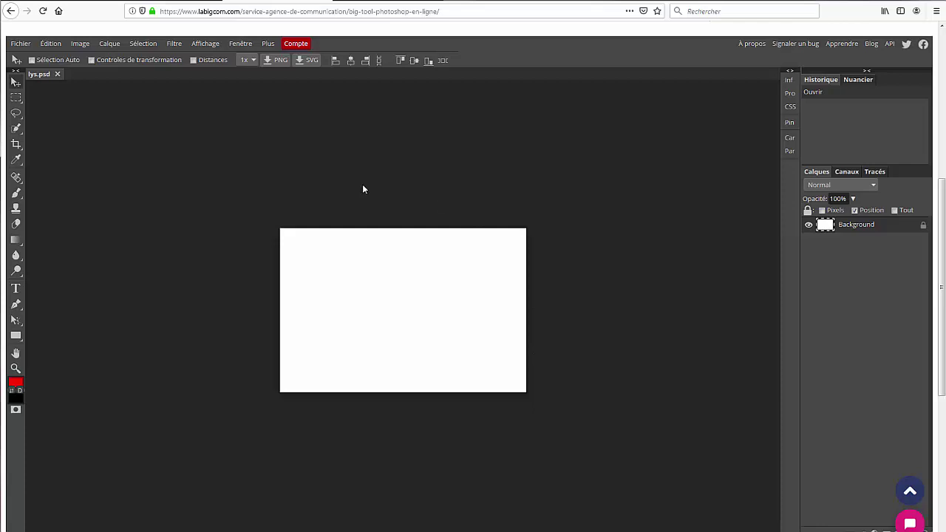
# Step: Place image_trop_grande-1920px-1280px.jpg from the computer into the lys project
pyautogui.click(20, 44)
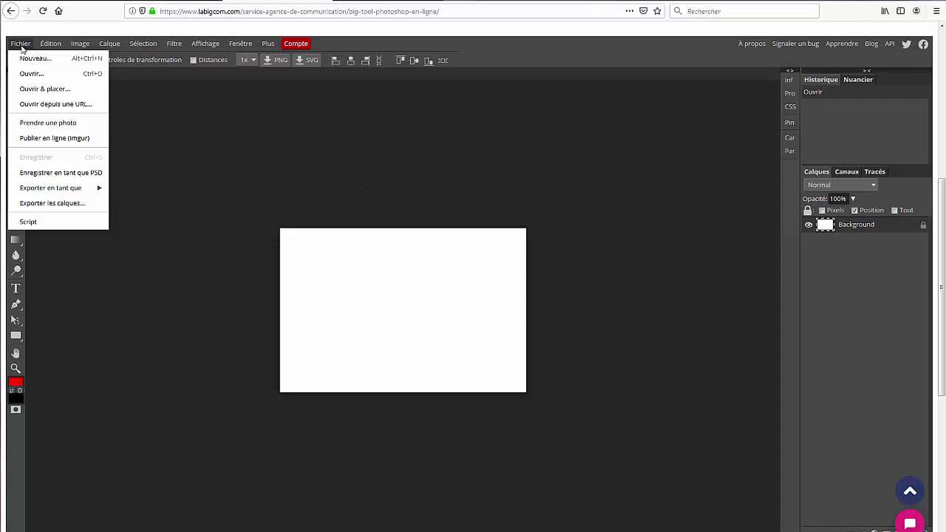
pyautogui.click(47, 88)
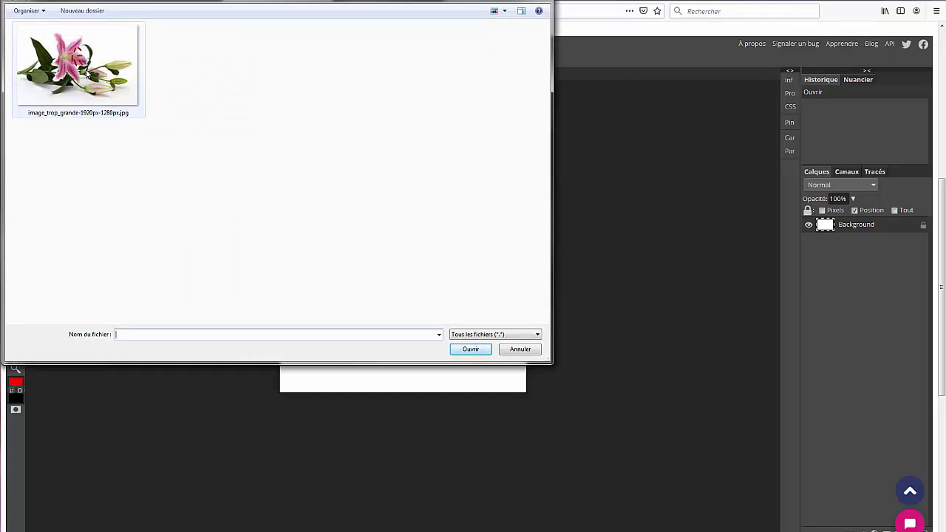
pyautogui.click(87, 74)
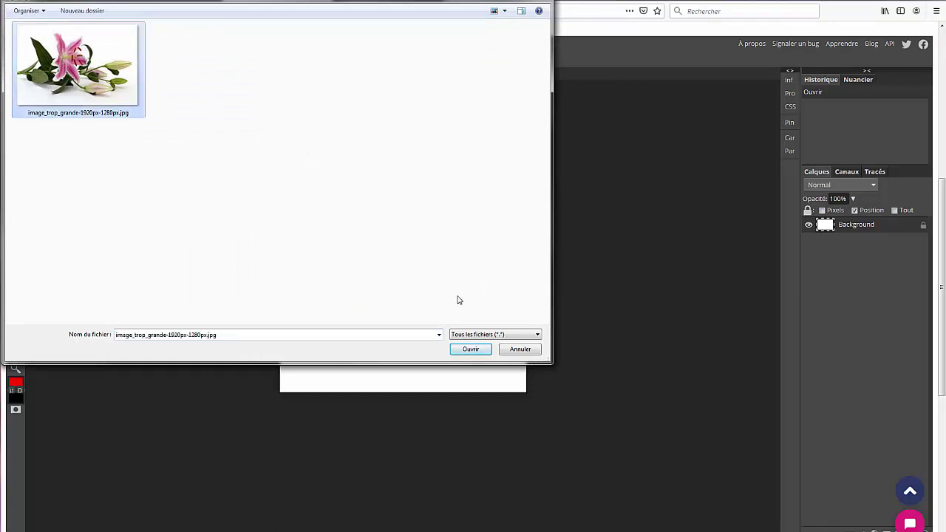
pyautogui.click(474, 352)
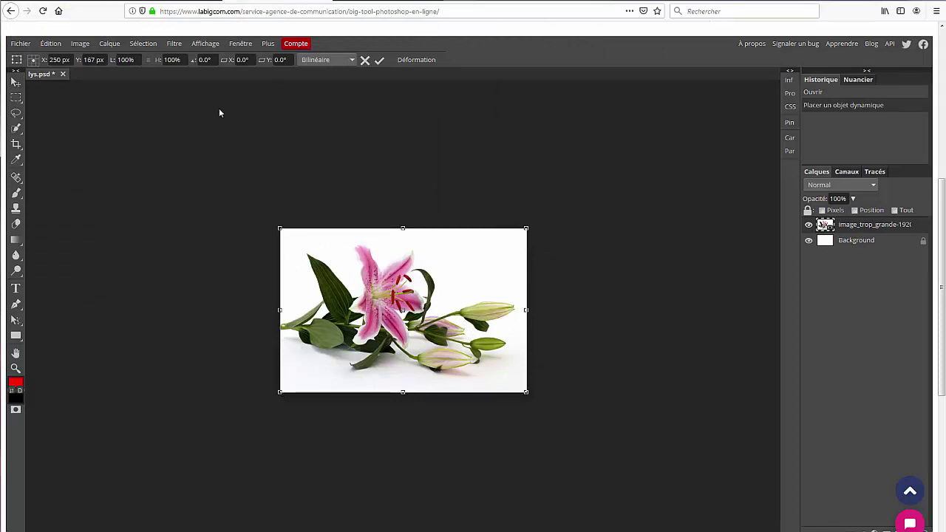
# Step: Sharpen the placed lily image with the Plus net filter
pyautogui.click(174, 44)
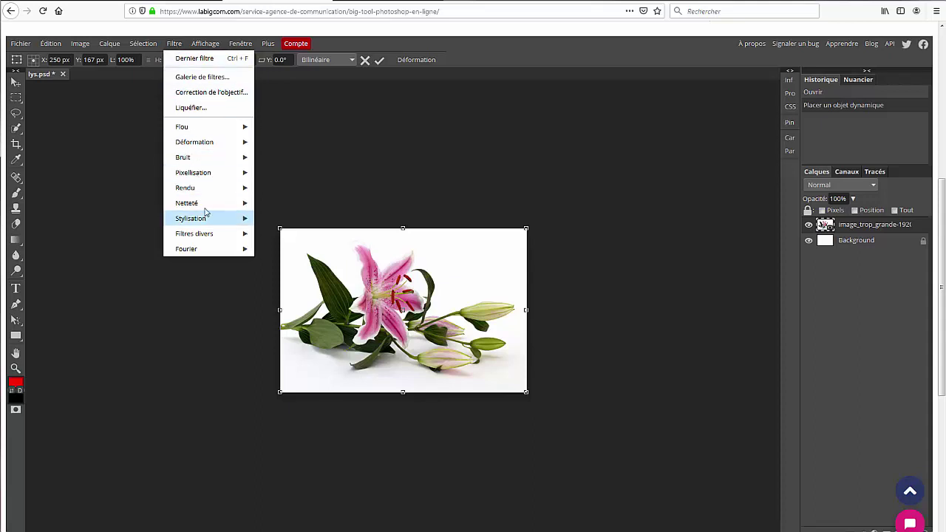
pyautogui.moveTo(241, 204)
pyautogui.click(271, 204)
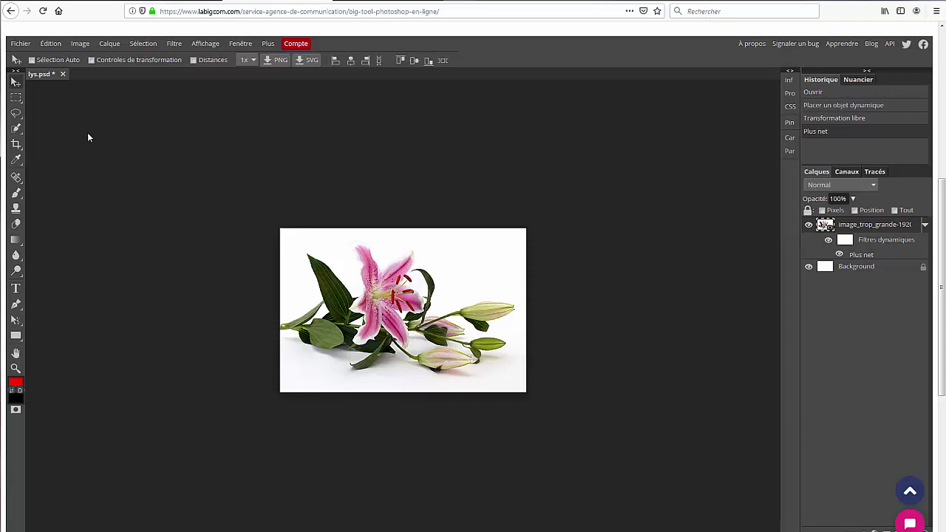
# Step: Export the image for the web as a 500 × 333 px JPG, trying different compression levels and settling on 70% quality
pyautogui.click(20, 44)
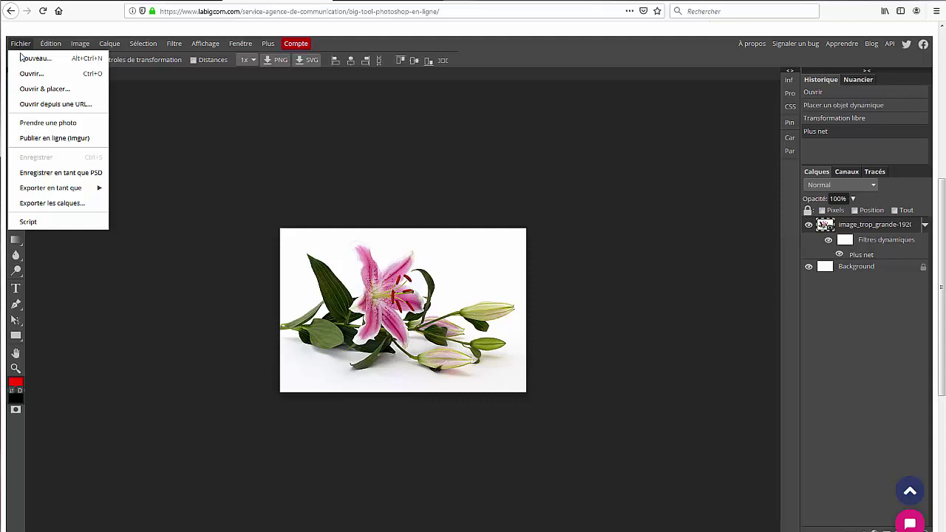
pyautogui.moveTo(63, 189)
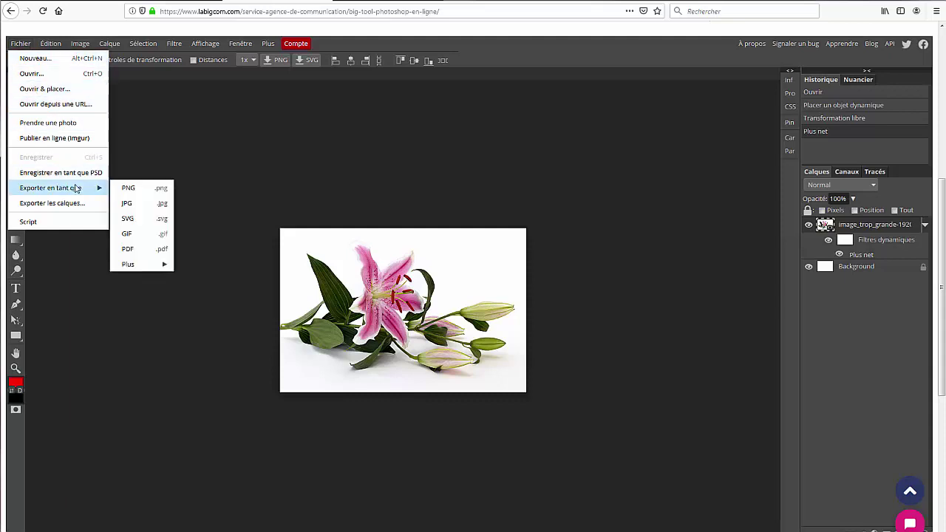
pyautogui.click(132, 206)
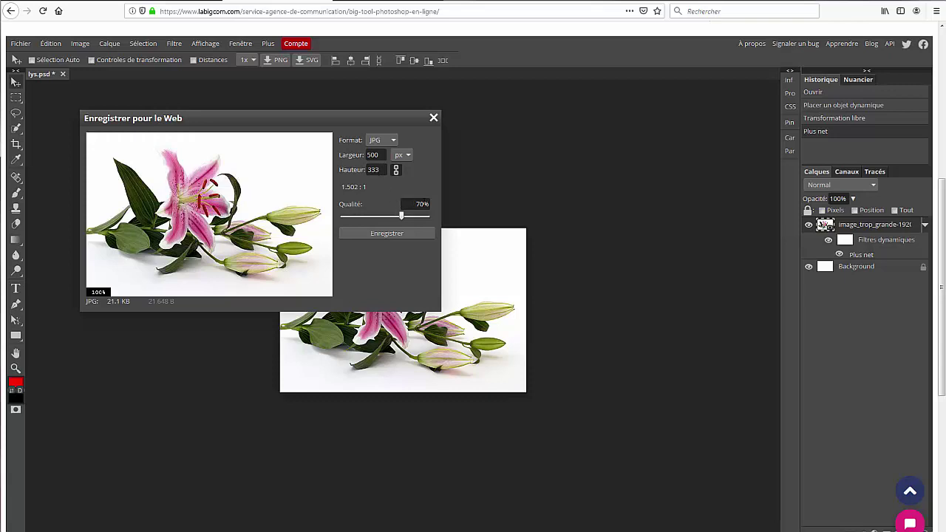
pyautogui.moveTo(402, 217); pyautogui.dragTo(377, 218)
pyautogui.click(417, 204)
pyautogui.write('7')
pyautogui.click(415, 217)
pyautogui.moveTo(416, 215); pyautogui.dragTo(403, 219)
pyautogui.click(382, 234)
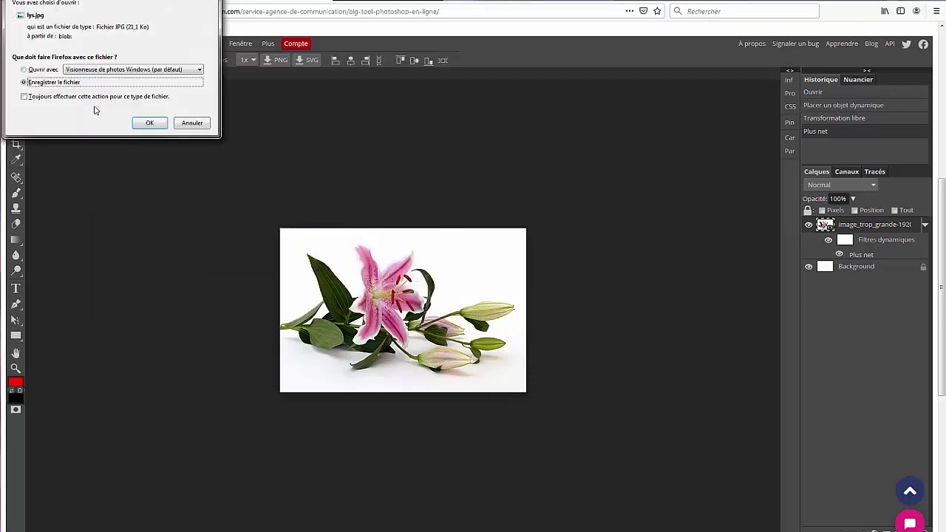
# Step: Save the exported JPG to disk, adding "-lilium-fleuriste" after "lys" in its file name
pyautogui.click(147, 124)
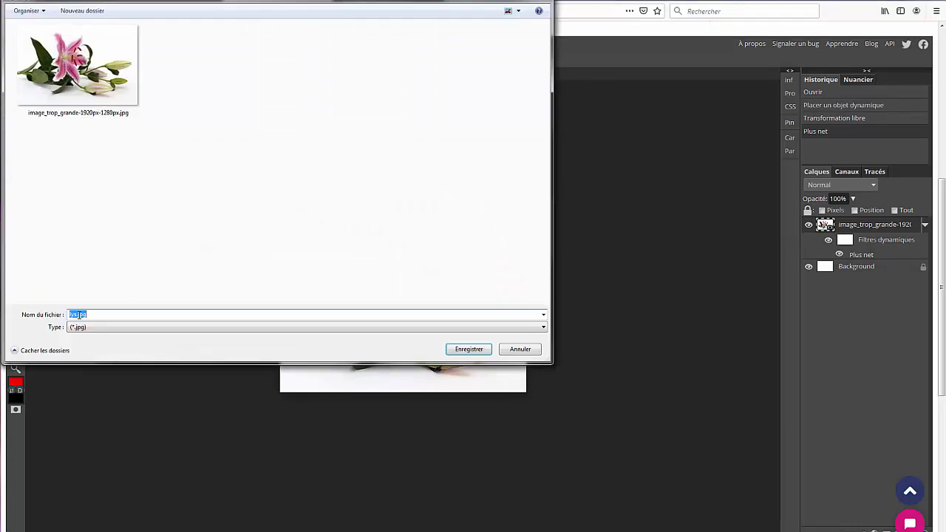
pyautogui.click(78, 315)
pyautogui.write('s-lilium-fleuriste')
pyautogui.click(462, 351)
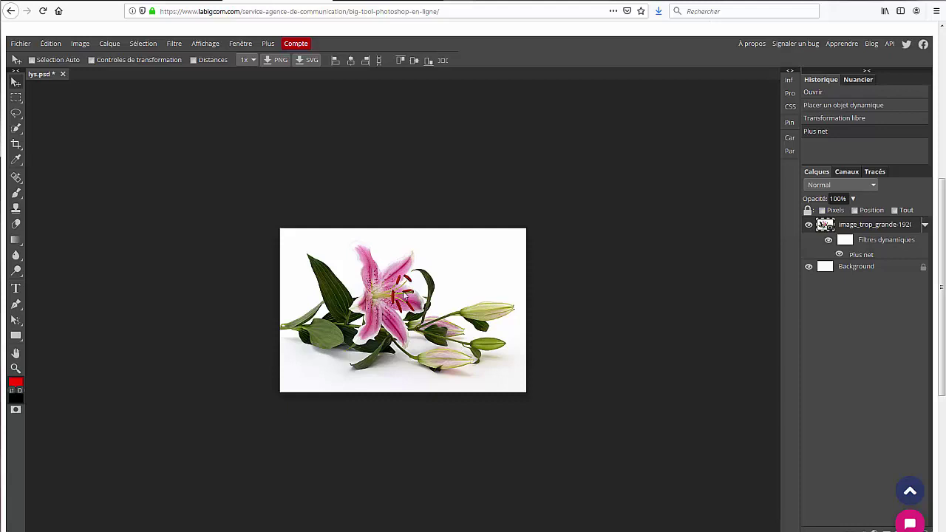
# Step: Switch back to the Complys page and check the file size and dimensions of the Abonnement Floral lily image
pyautogui.hotkey('ctrl', 'Tab')
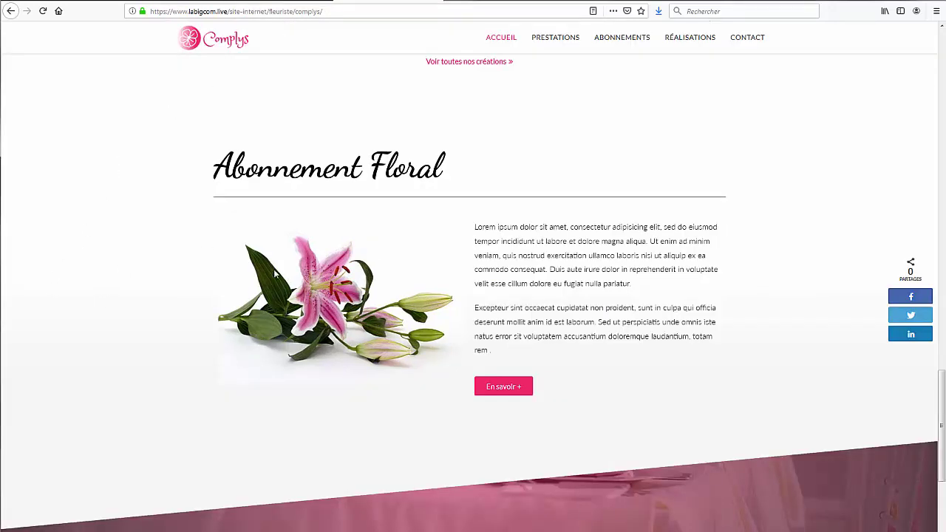
pyautogui.rightClick(352, 292)
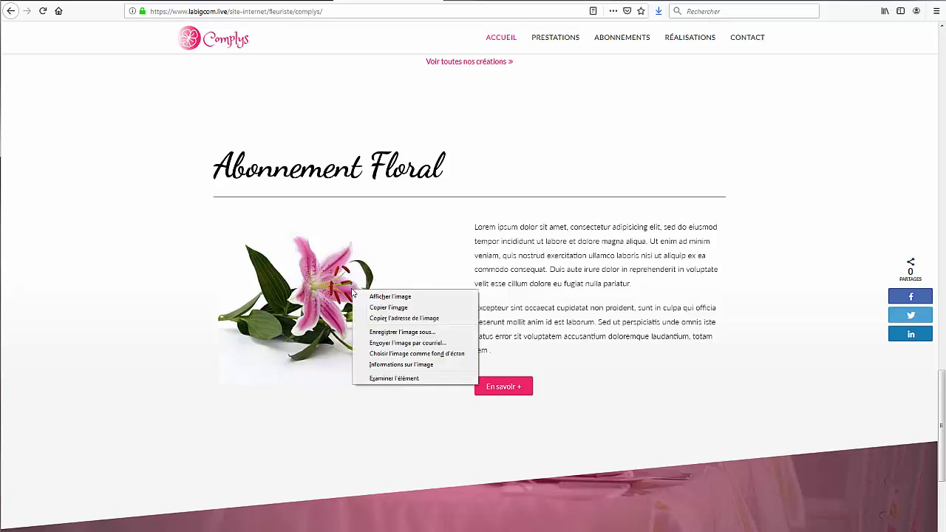
pyautogui.click(411, 366)
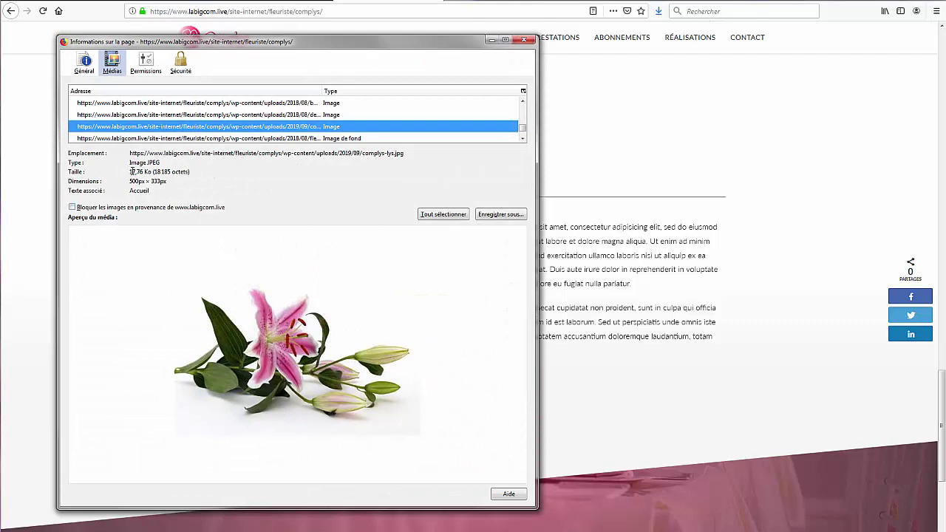
pyautogui.moveTo(129, 171); pyautogui.dragTo(138, 172)
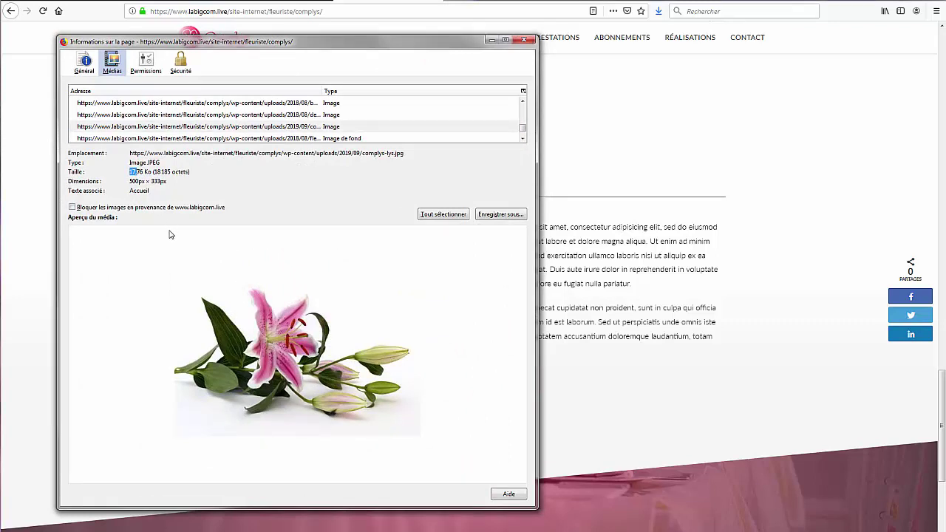
pyautogui.moveTo(129, 182); pyautogui.dragTo(142, 181)
pyautogui.click(524, 39)
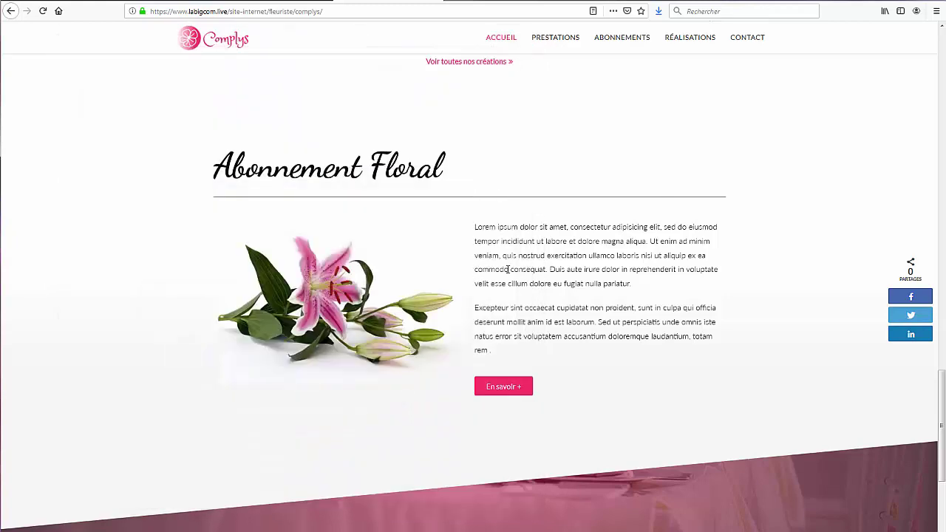